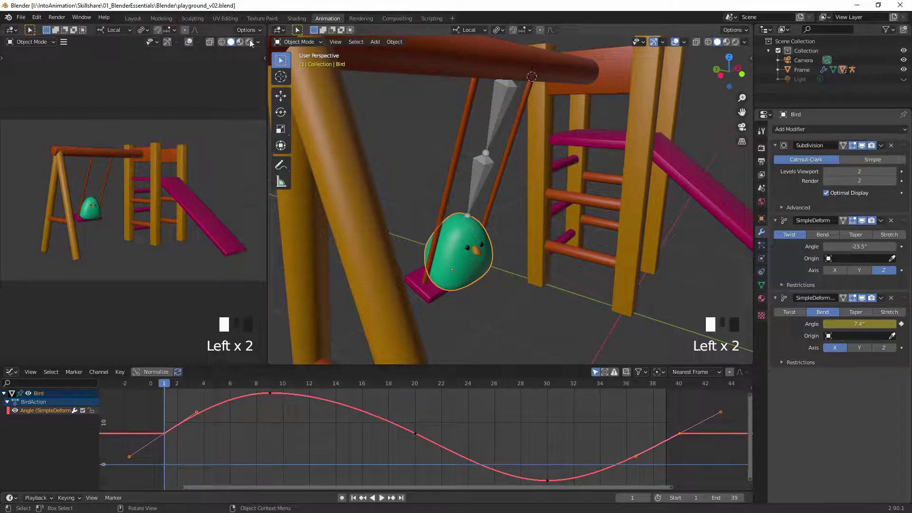
Switch from the Animation workspace to Layout to see the whole playground scene
click(130, 20)
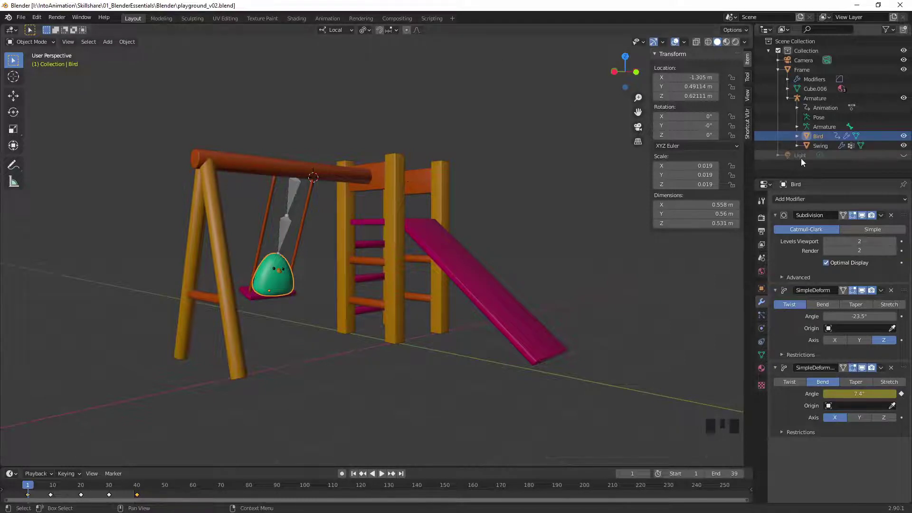
Unhide the Light and orbit the playground in Rendered shading to inspect the lighting
click(903, 157)
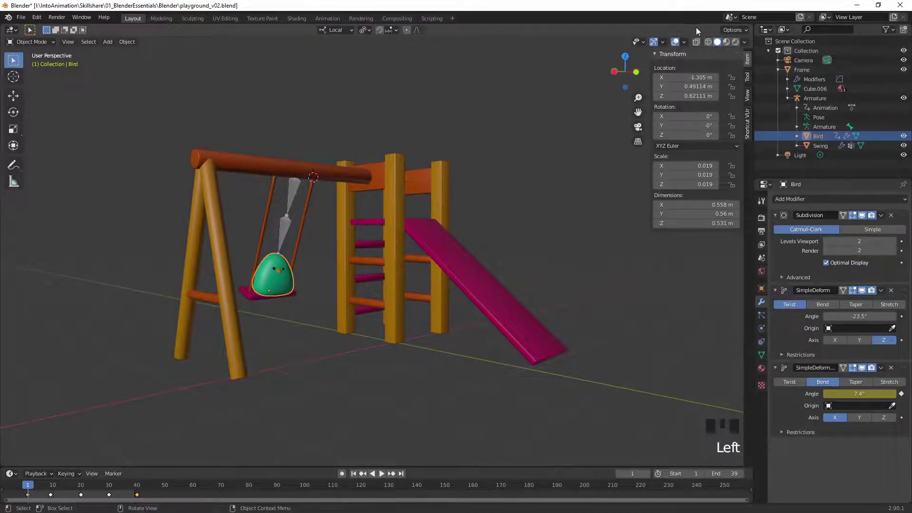
click(736, 42)
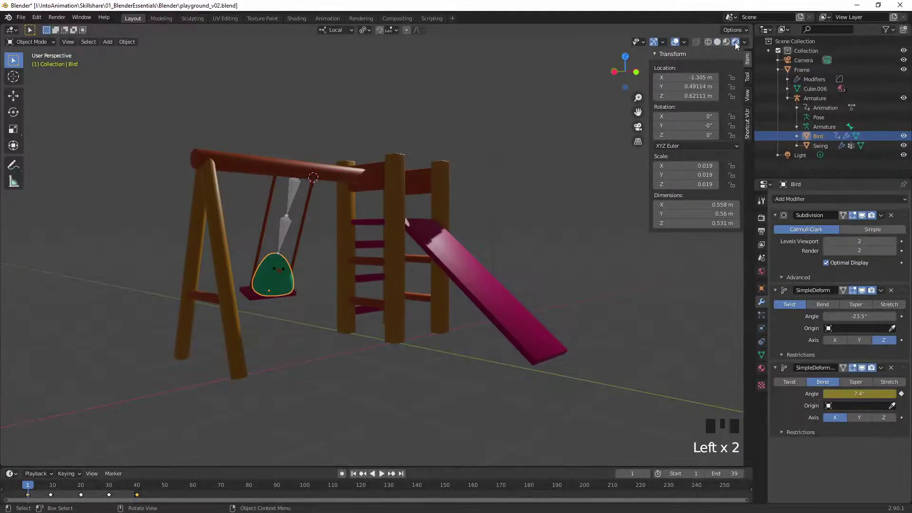
mouse_move(537, 170)
middle_down()
mouse_move(520, 220)
mouse_move(478, 209)
mouse_move(499, 218)
middle_up()
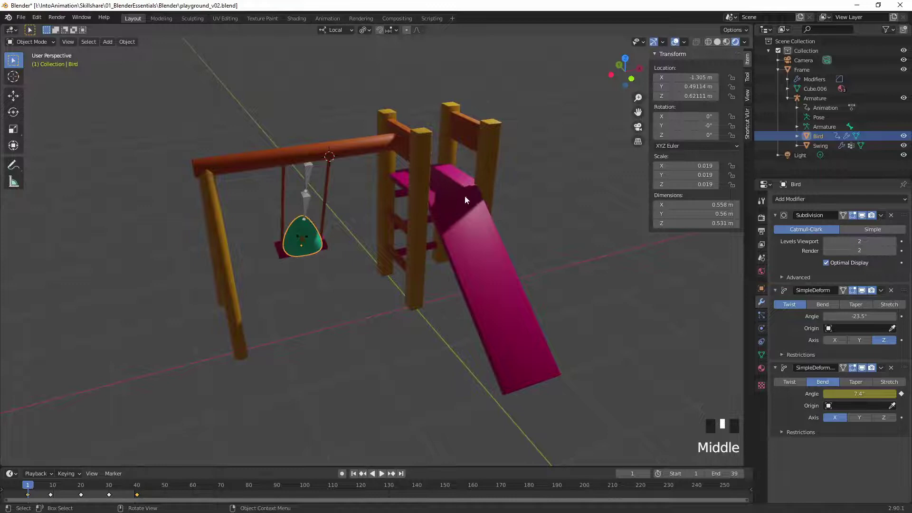
middle_drag(460, 251, 417, 73)
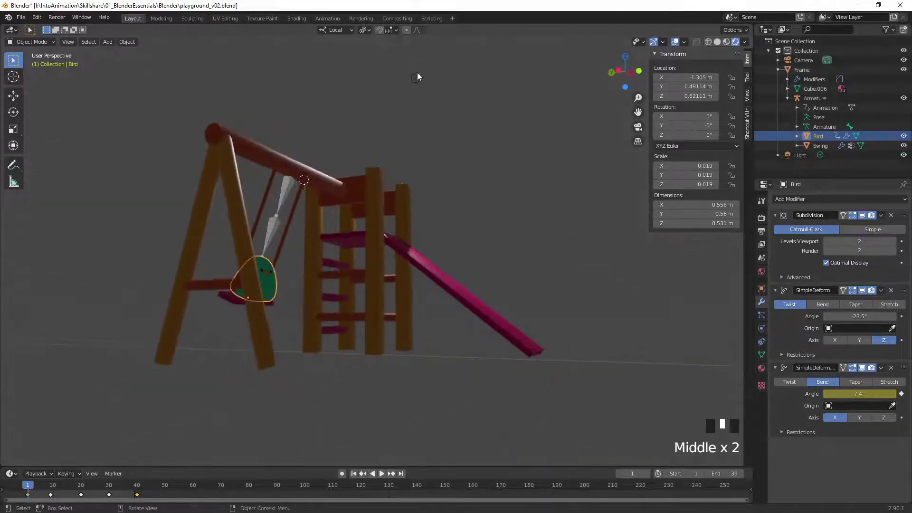
middle_drag(460, 176, 447, 193)
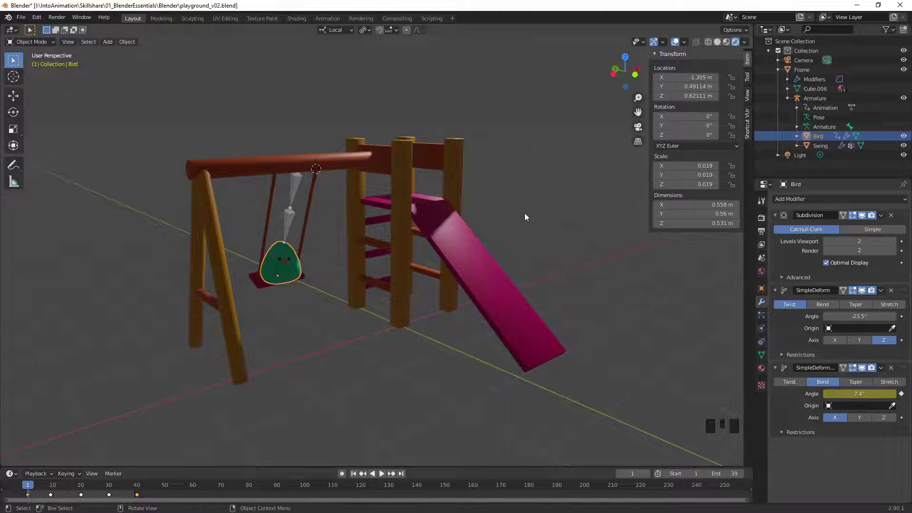
Switch the viewport to Solid shading from the Z shading pie menu
key(z)
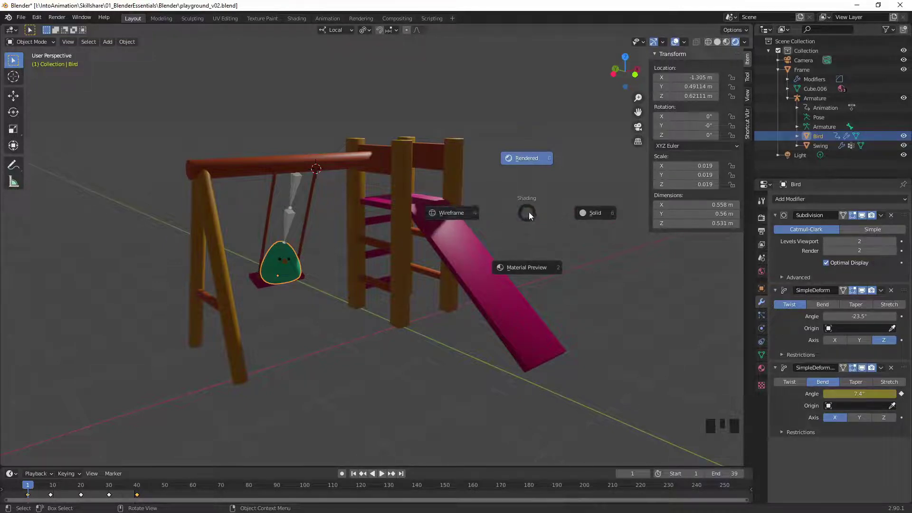
click(593, 214)
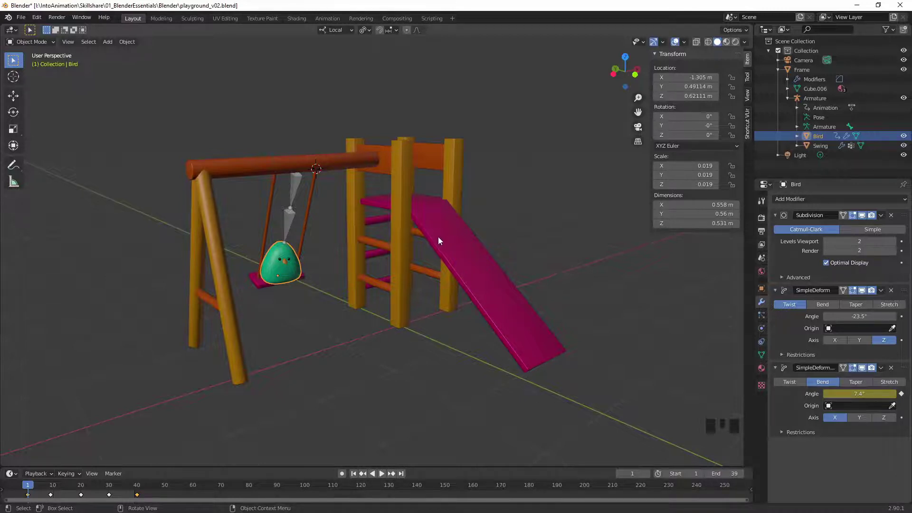
Add a trial cube, delete it, and bring up the Snap options for the 3D cursor
key(shift)
key(shift+a)
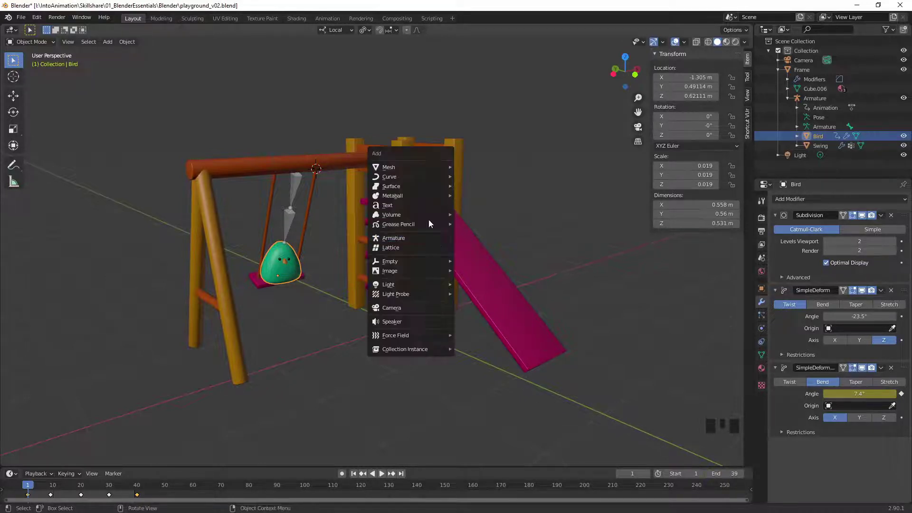
mouse_move(434, 169)
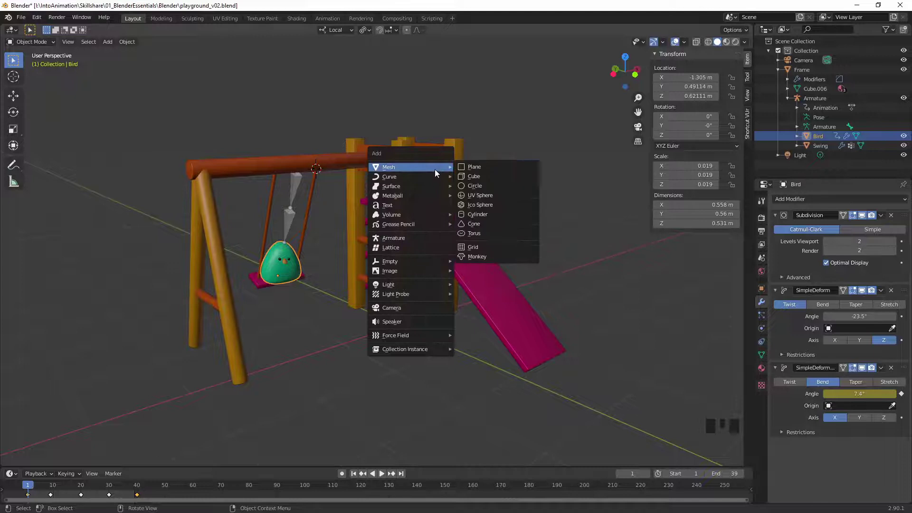
click(488, 177)
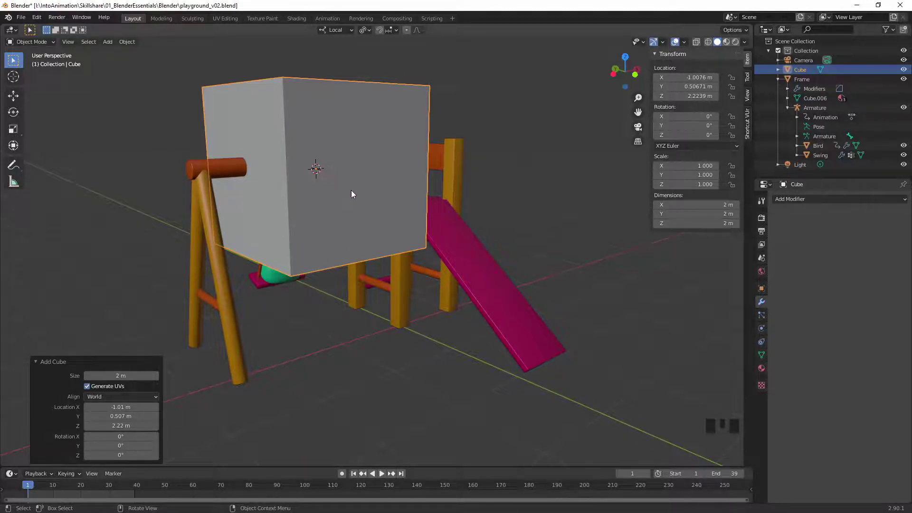
key(x)
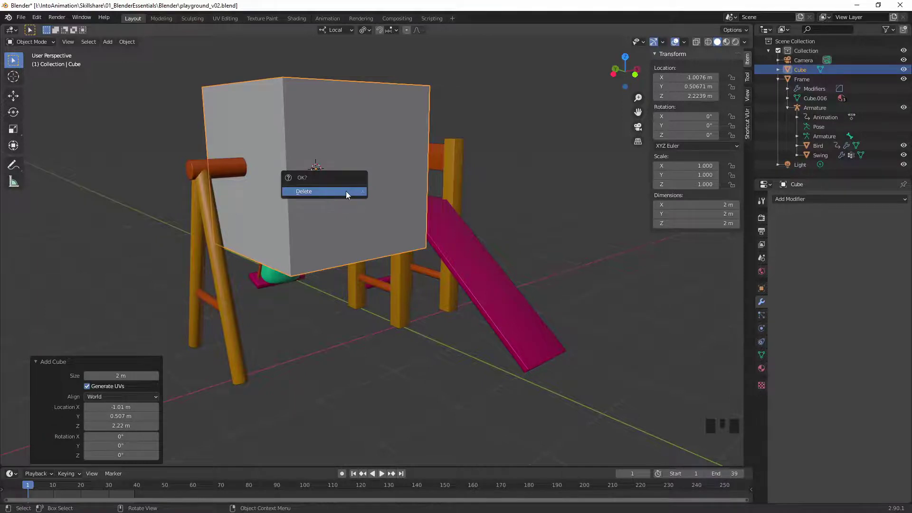
click(346, 192)
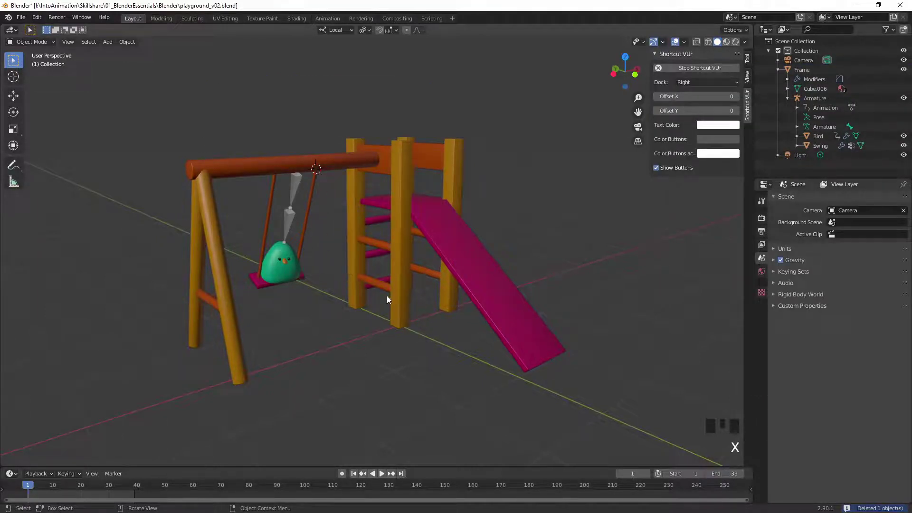
right_click(331, 267)
mouse_move(325, 258)
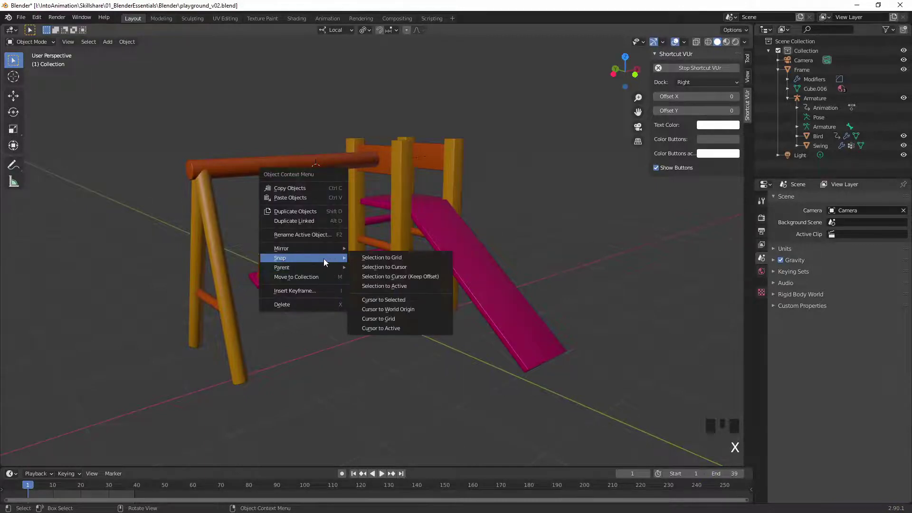
Snap the 3D cursor to the world origin and add a cube there
click(395, 310)
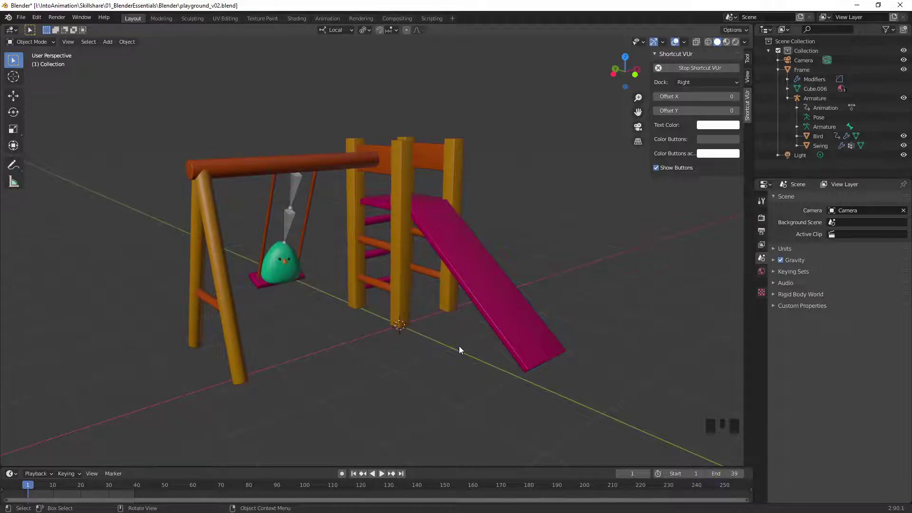
key(shift+a)
mouse_move(450, 347)
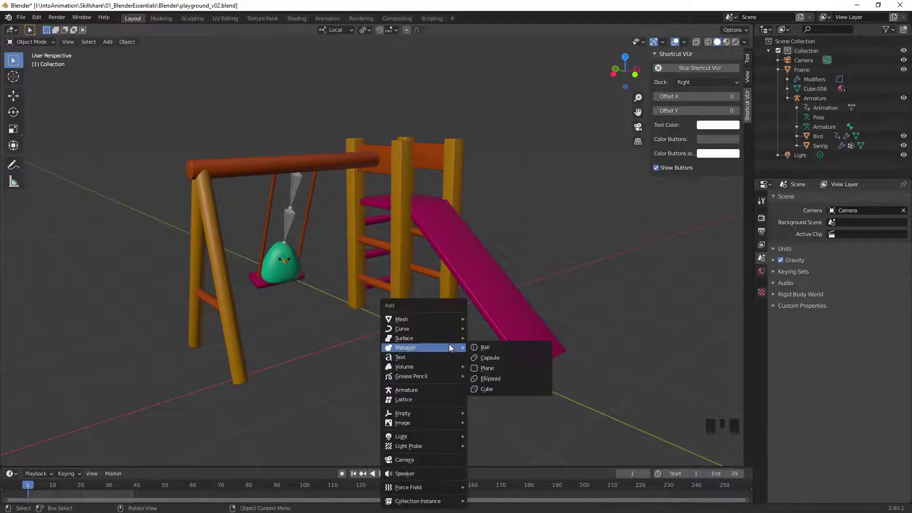
mouse_move(463, 319)
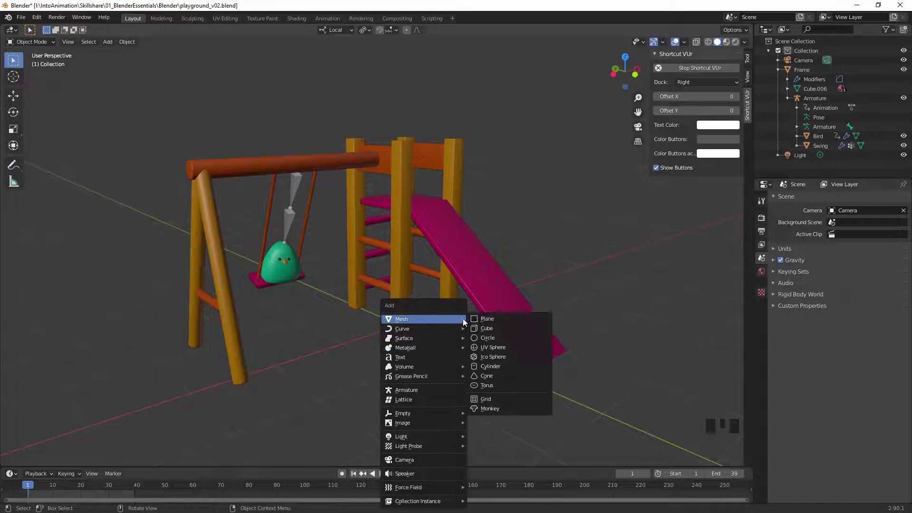
click(493, 328)
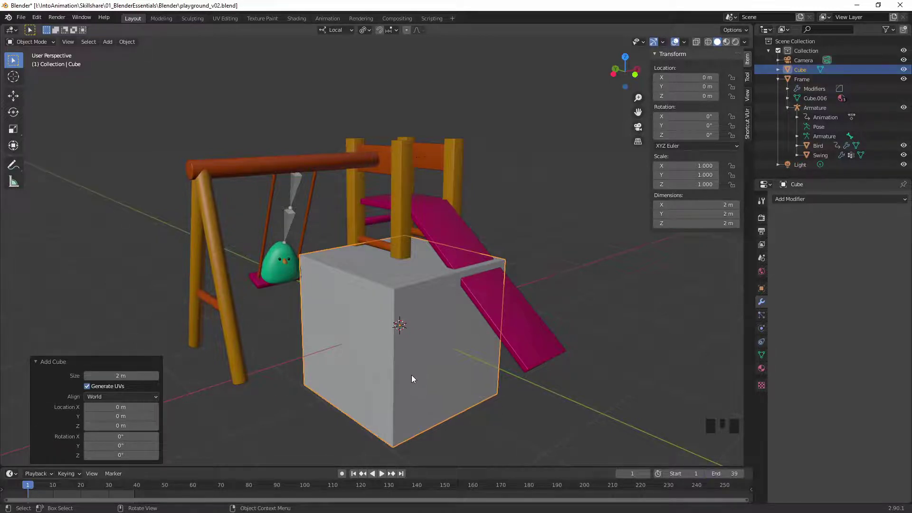
Scale the cube up so its dimensions are 20 m on all axes
key(s)
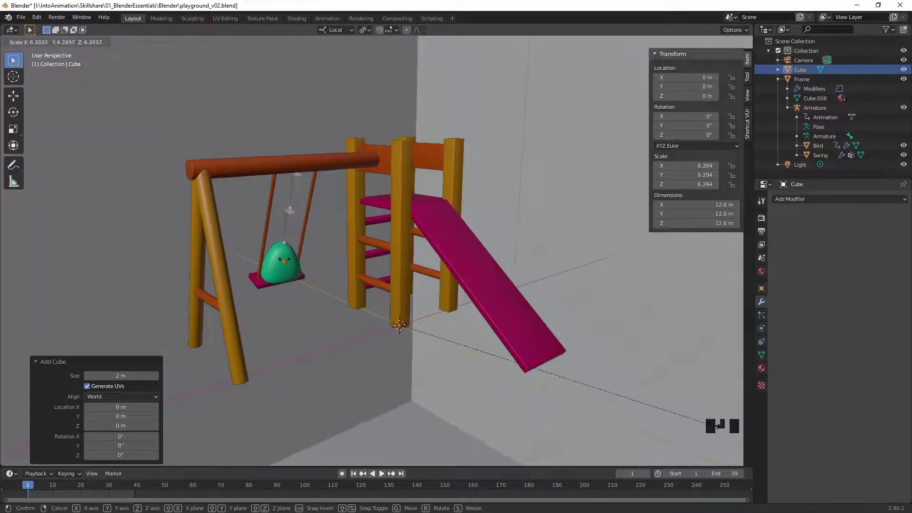
click(704, 397)
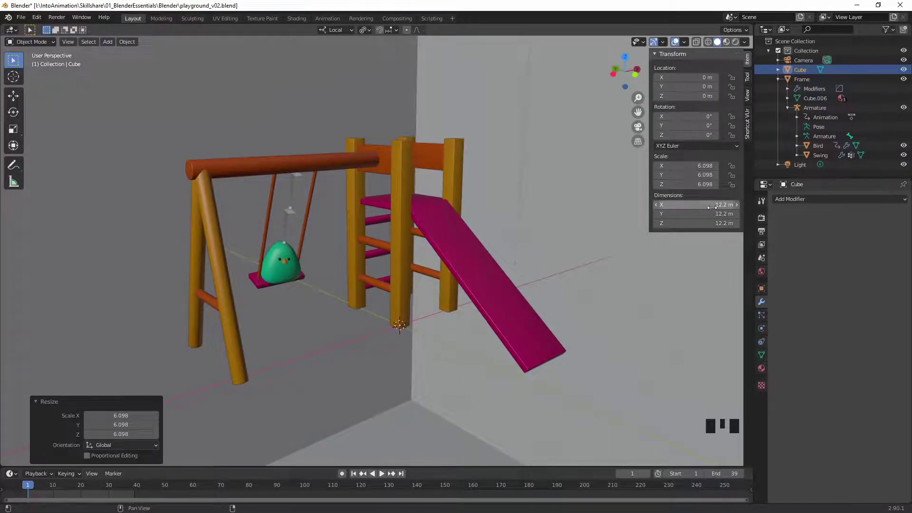
drag(711, 207, 701, 223)
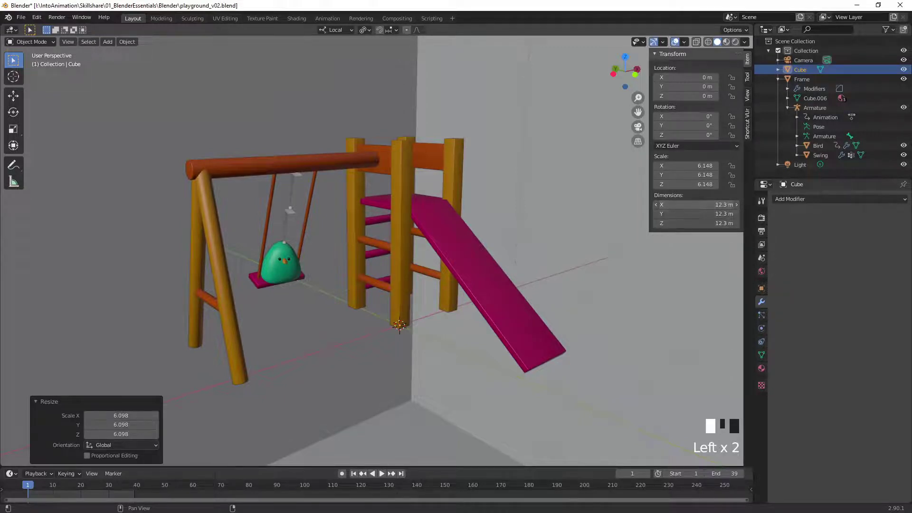
text(20)
click(679, 223)
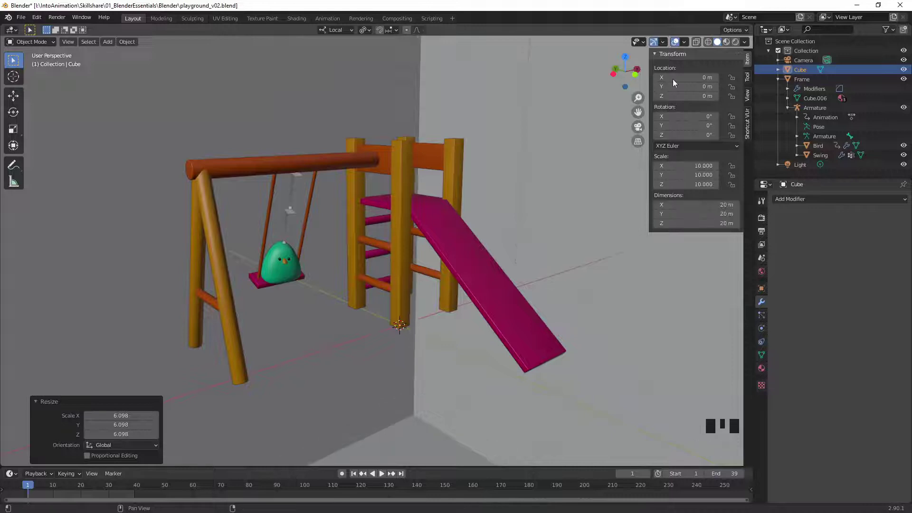
Set the cube's Z location to 10 m so it rests on the ground
click(705, 96)
text(10)
click(704, 84)
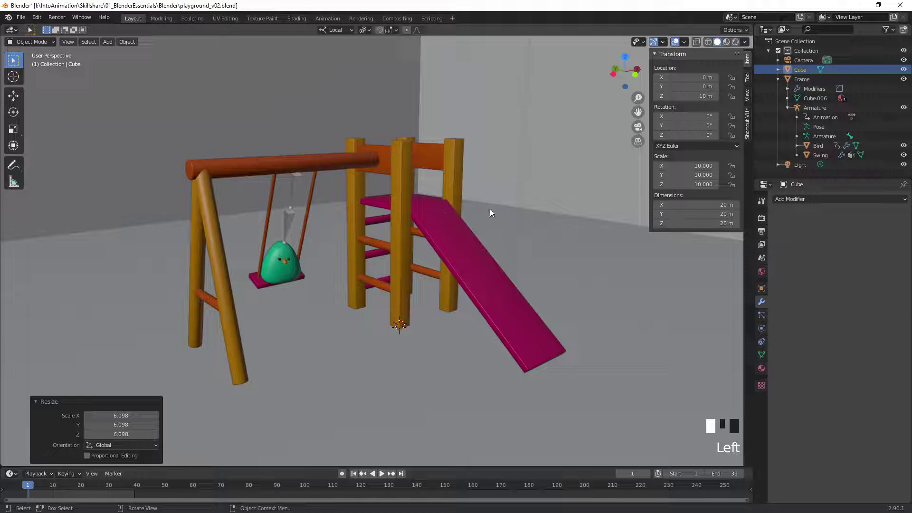
Add a Bevel modifier (0.1 m, 1 segment) to the room cube
mouse_move(478, 195)
middle_down()
mouse_move(456, 197)
mouse_move(480, 193)
middle_up()
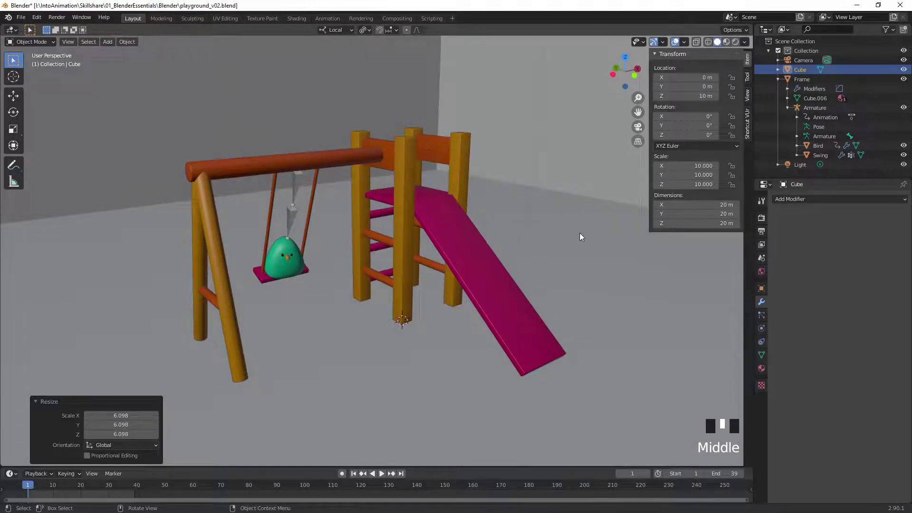
click(803, 200)
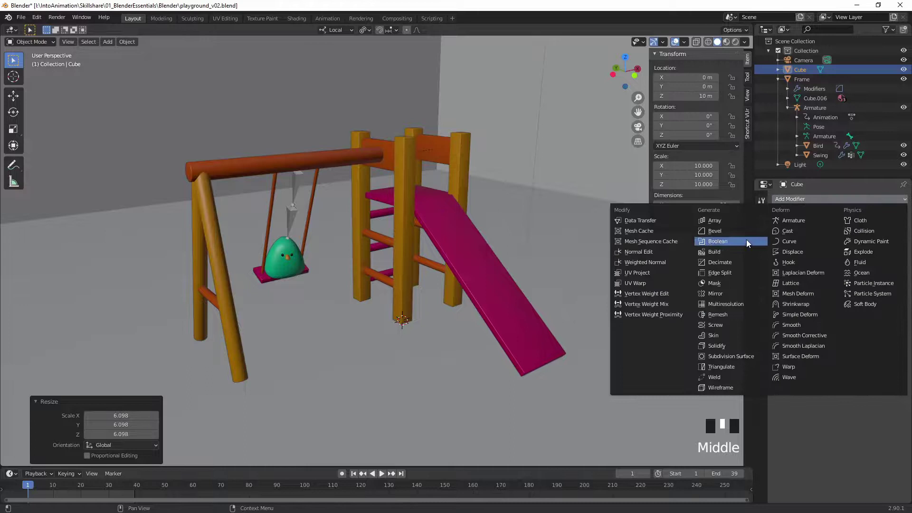
click(732, 230)
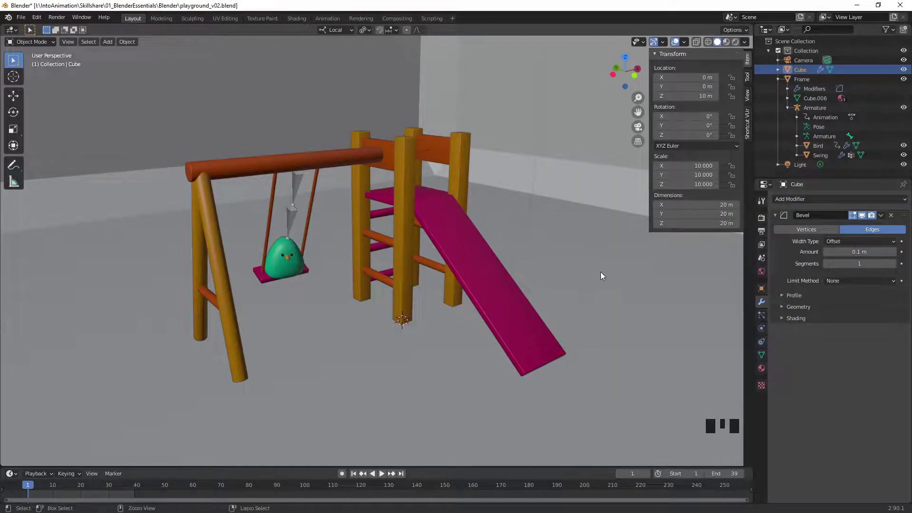
Apply the cube's scale, widen the bevel and raise its segments to 5
key(ctrl+a)
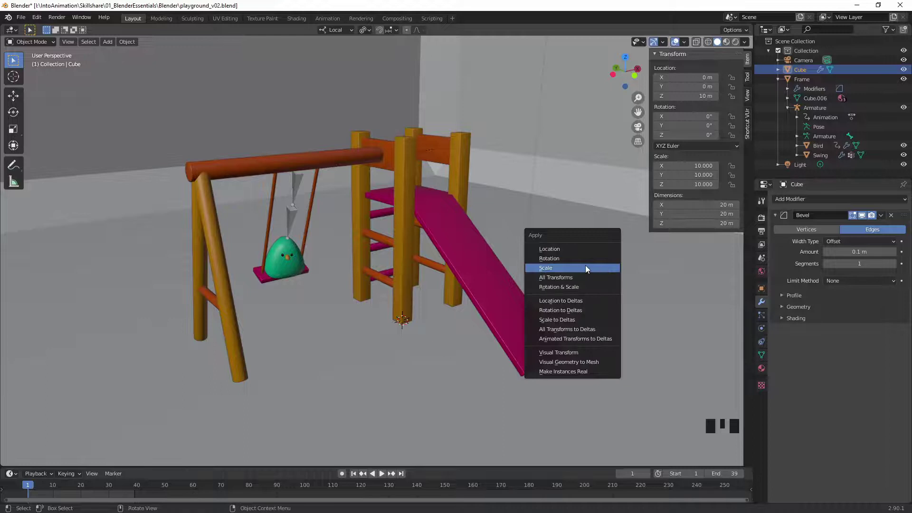
click(584, 266)
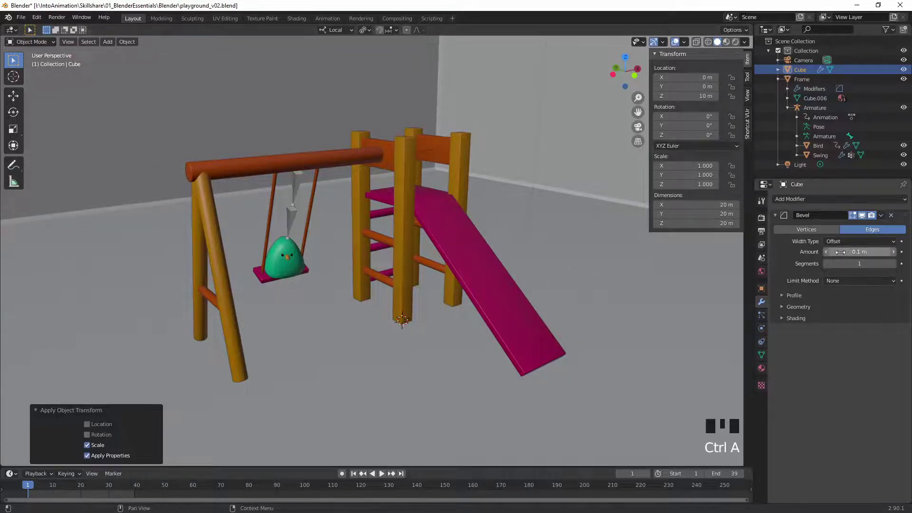
drag(855, 252, 901, 251)
click(894, 263)
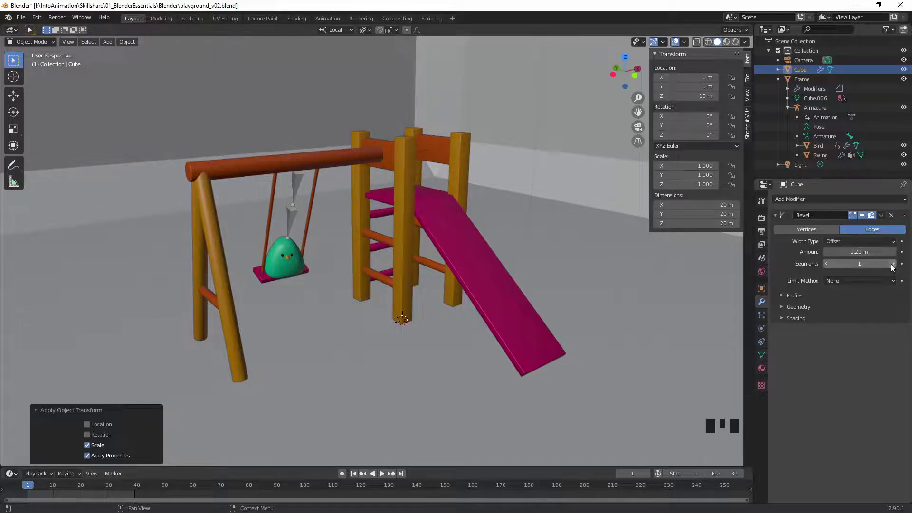
click(895, 263)
click(894, 264)
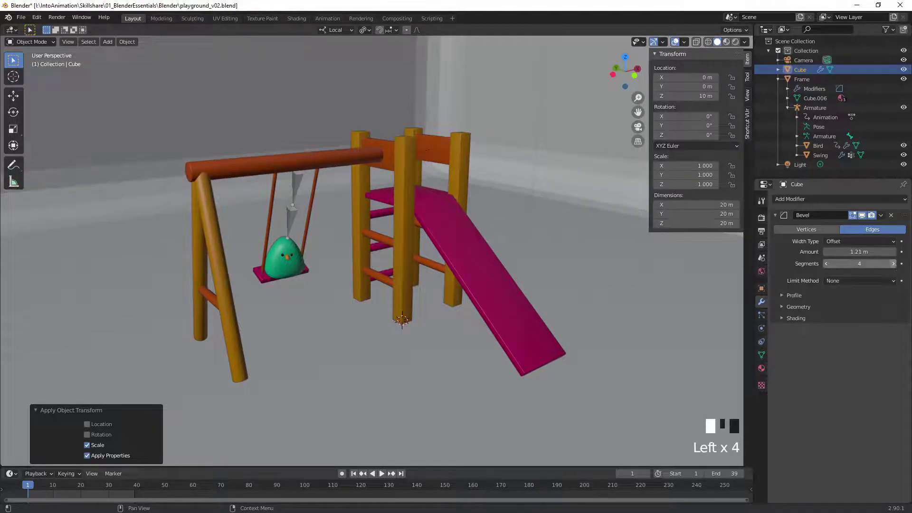
click(893, 264)
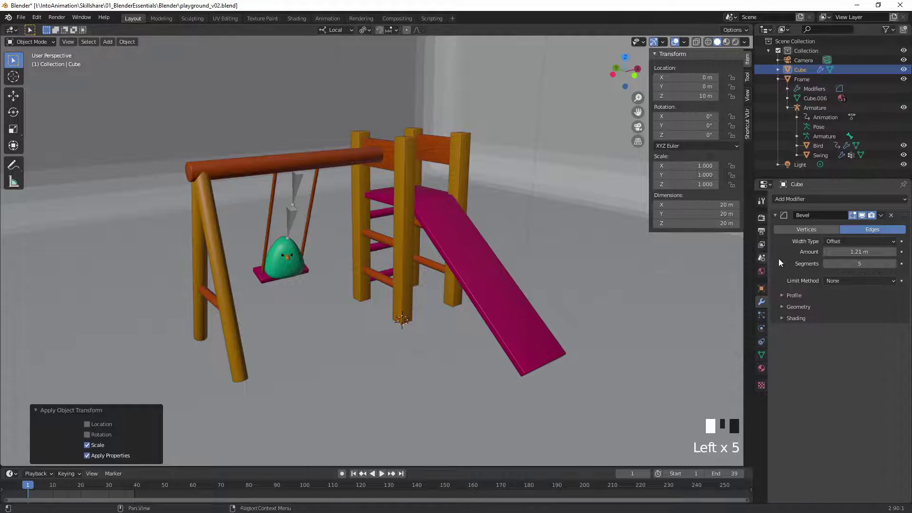
Widen the bevel further toward 3.85 m and raise its segments to 7
drag(879, 252, 908, 251)
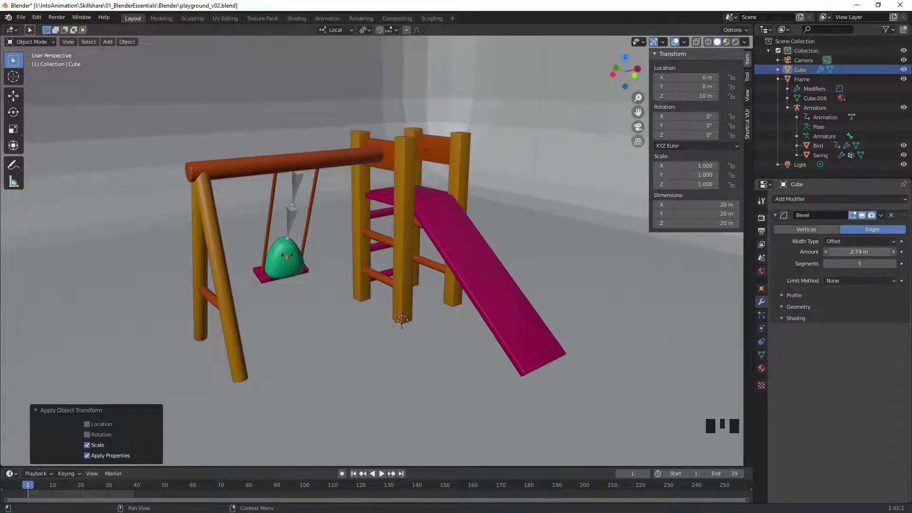
click(894, 263)
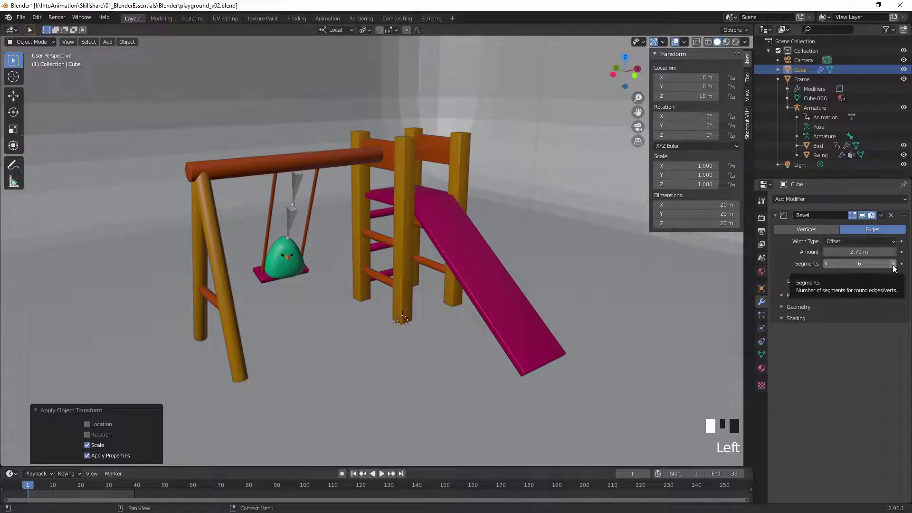
click(894, 264)
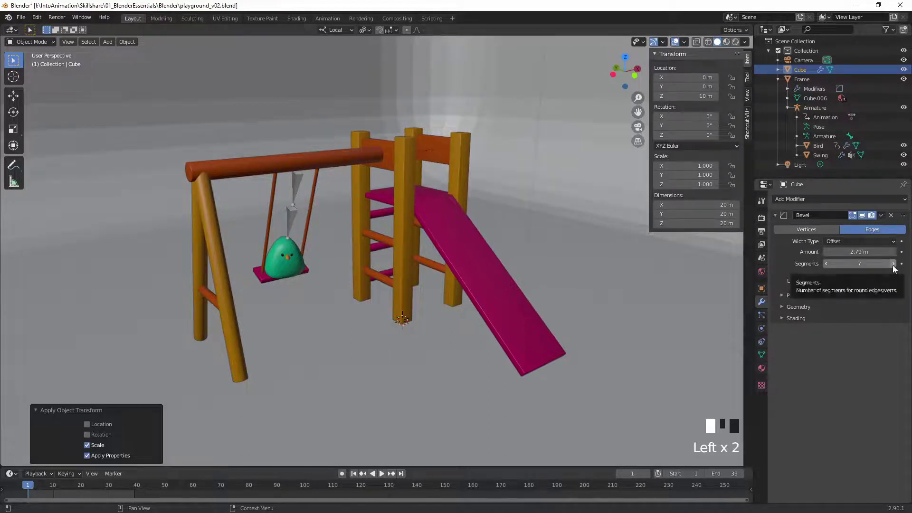
right_click(551, 188)
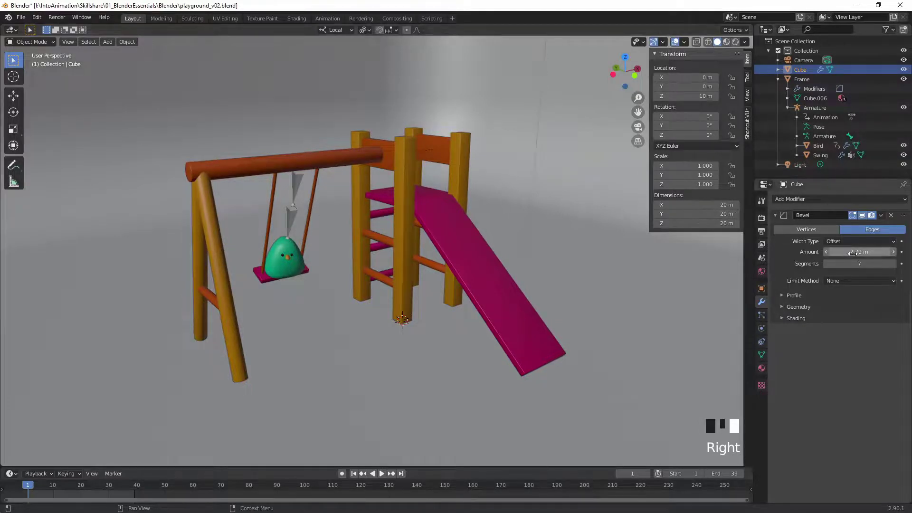
drag(860, 252, 877, 252)
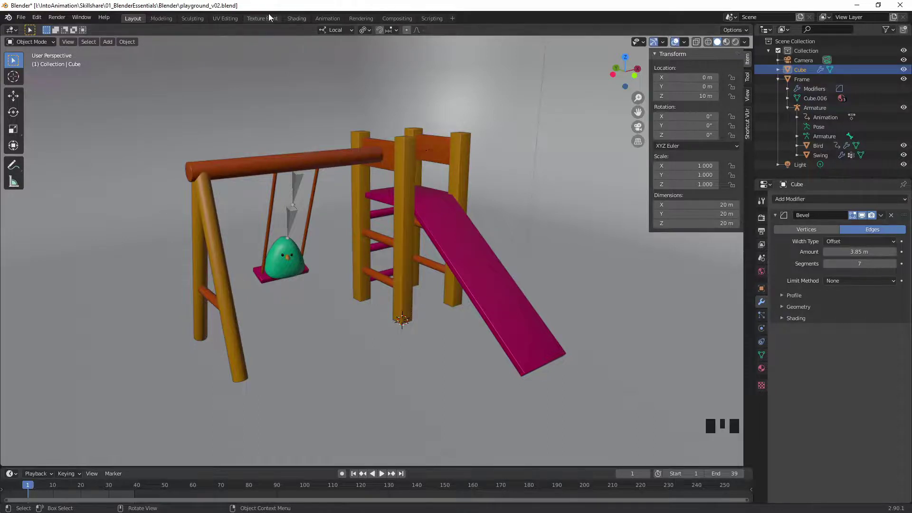
In the Shading workspace, give the room cube a new orange material (H 0.104, S 1, V 0.906)
click(297, 18)
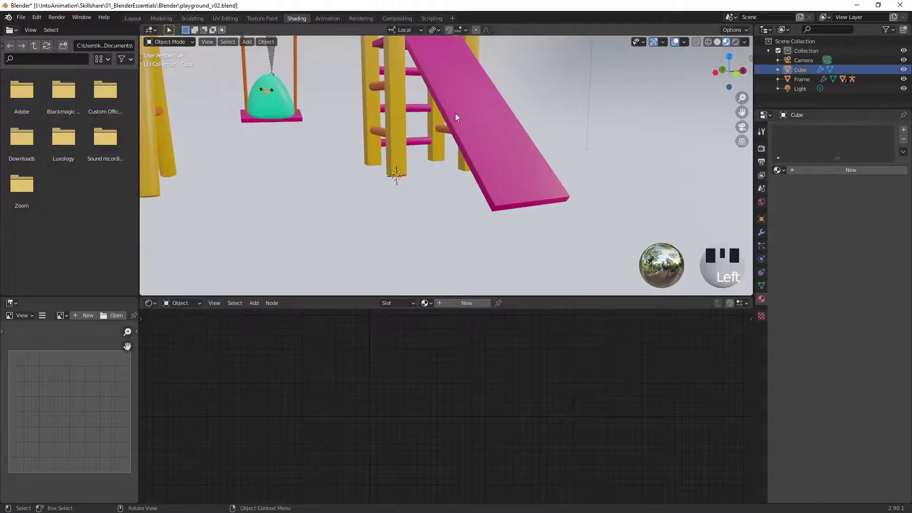
middle_drag(455, 113, 530, 145)
click(542, 136)
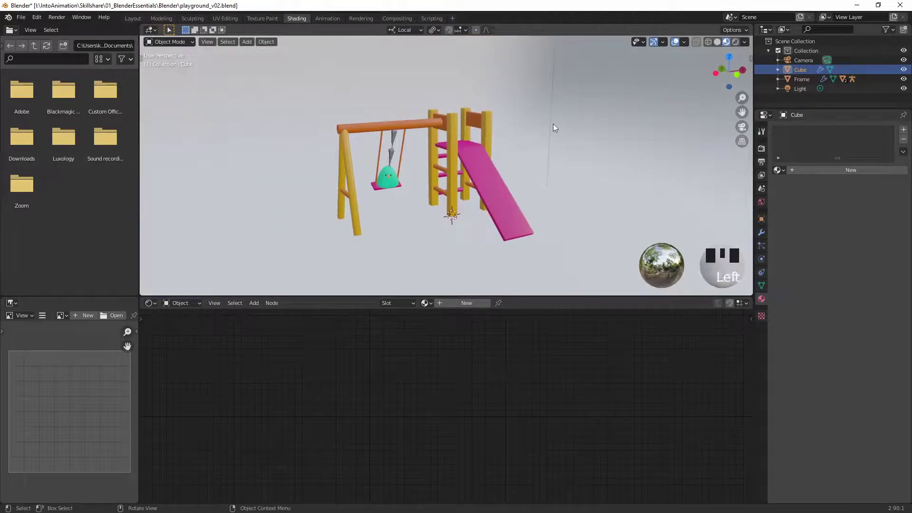
click(818, 171)
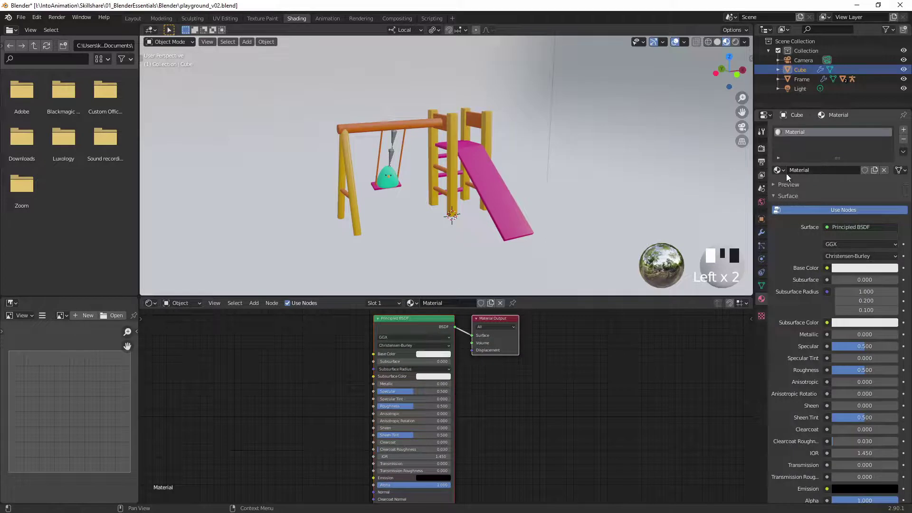
click(849, 270)
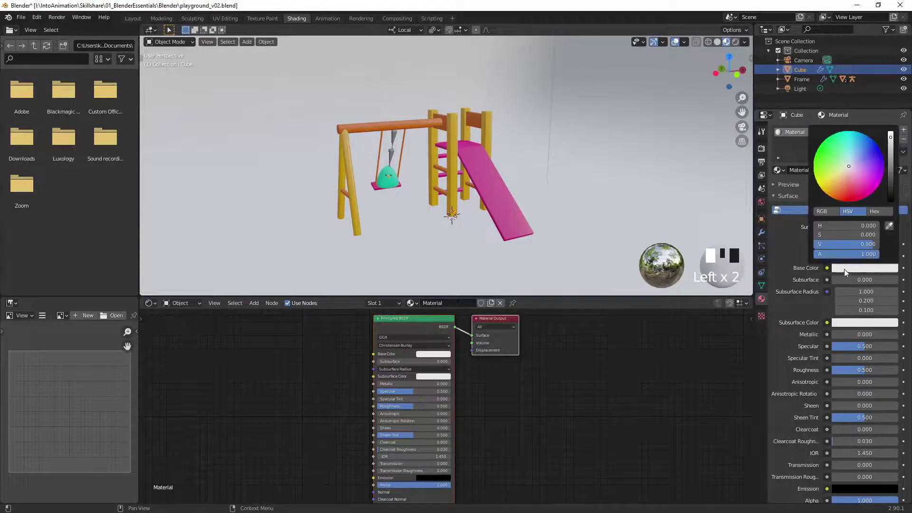
click(826, 194)
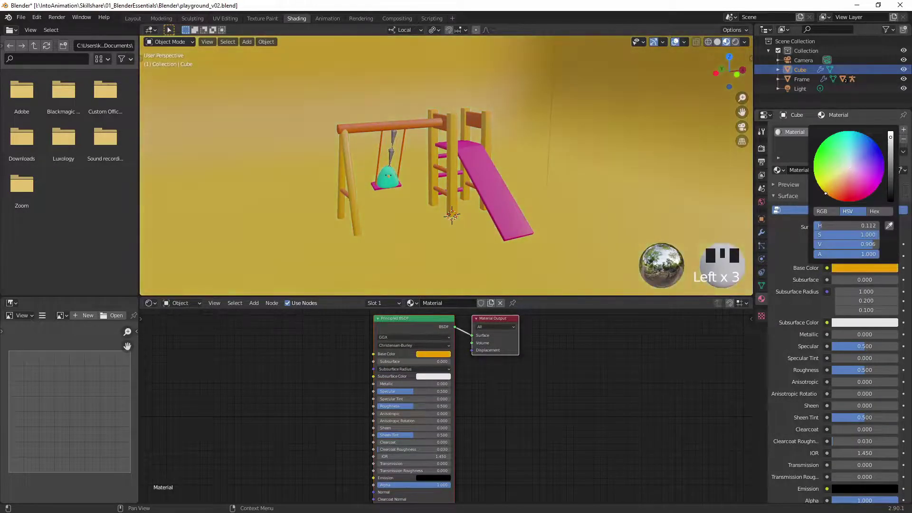
drag(827, 195, 826, 193)
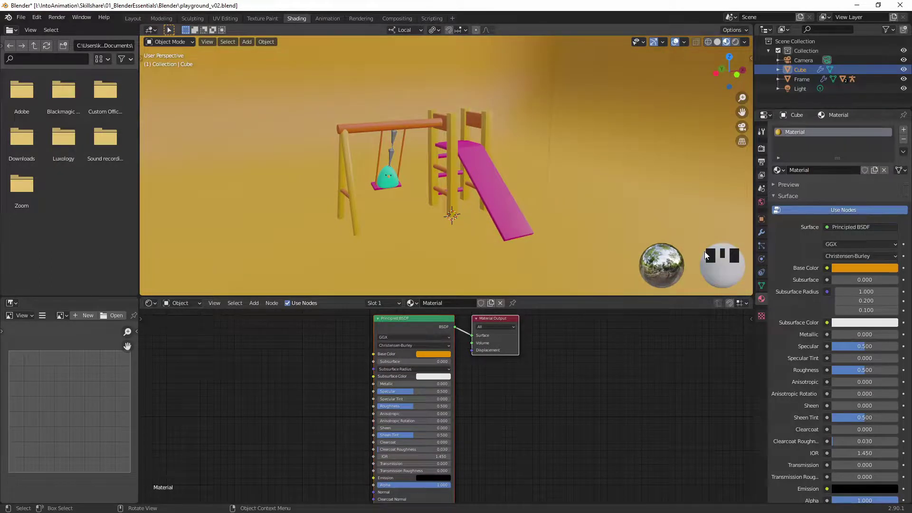
Rename the room cube's material to World
middle_drag(706, 256, 484, 175)
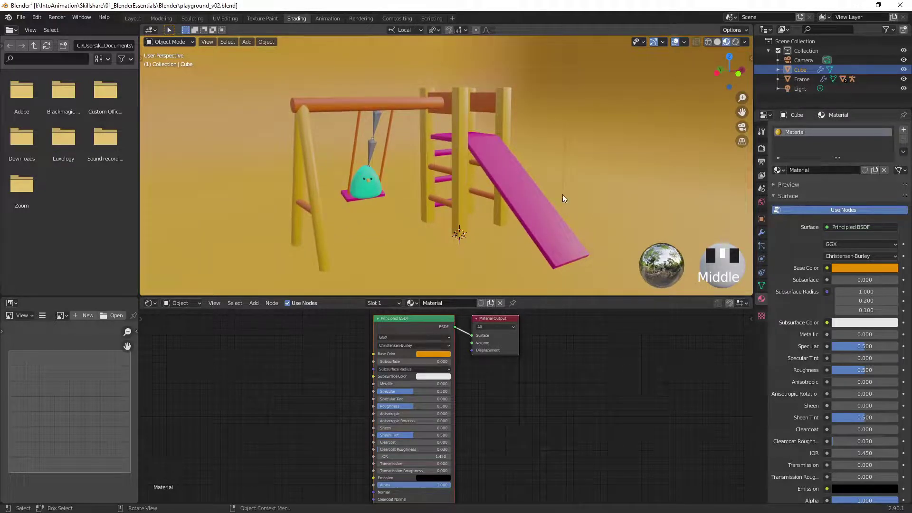
double_click(827, 171)
text(World)
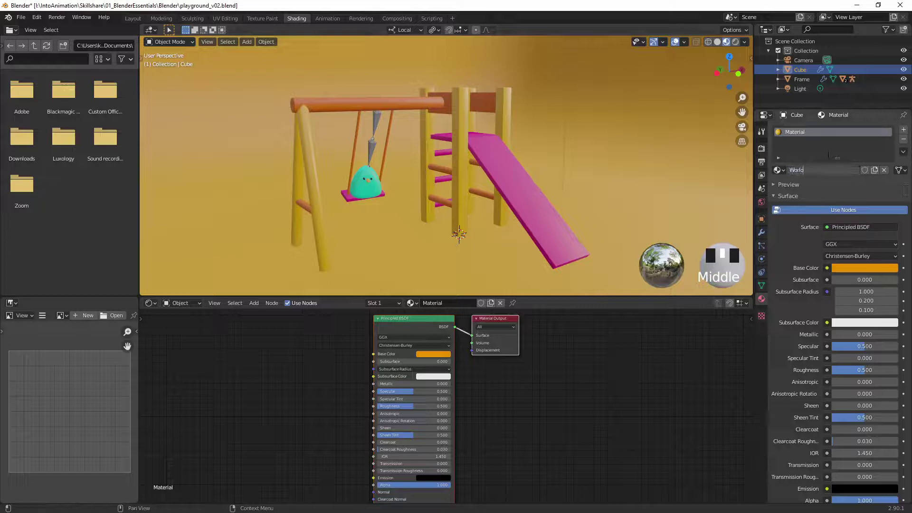
key(Return)
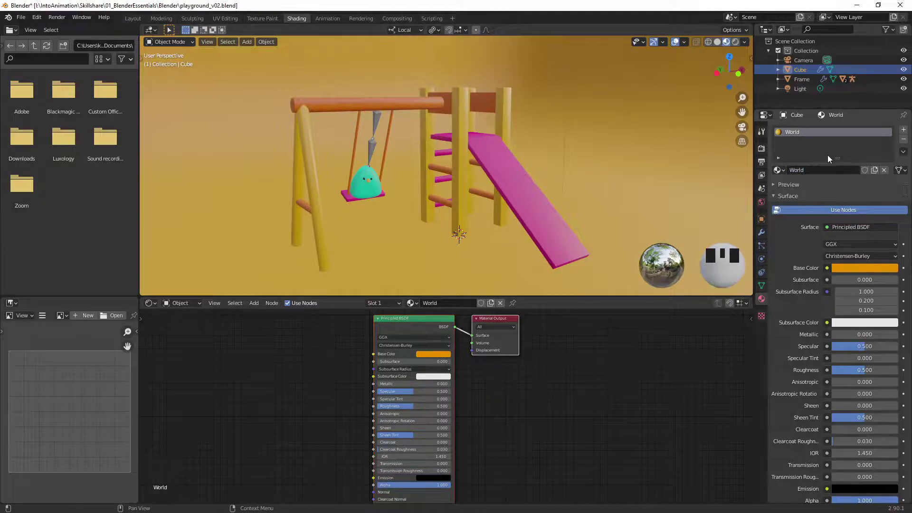
Back in Layout, rename the Cube object to Environment in the Outliner
click(133, 19)
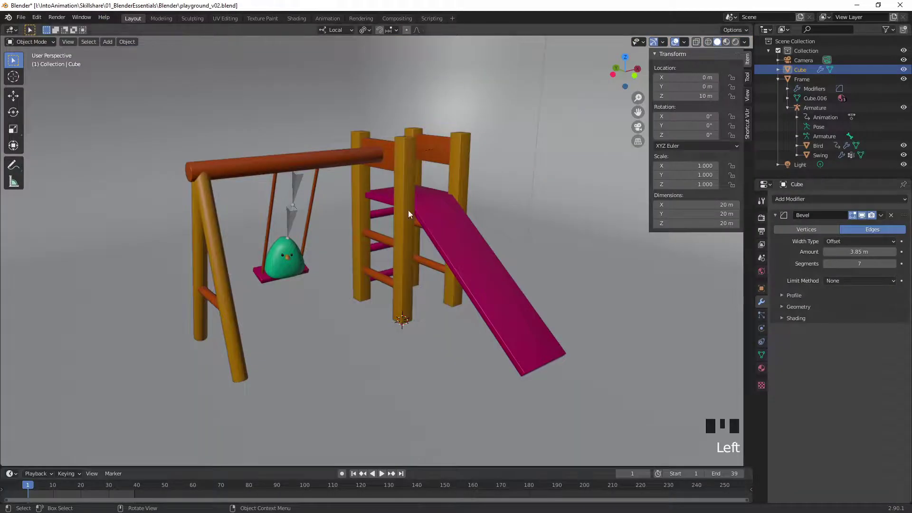
middle_drag(447, 273, 446, 266)
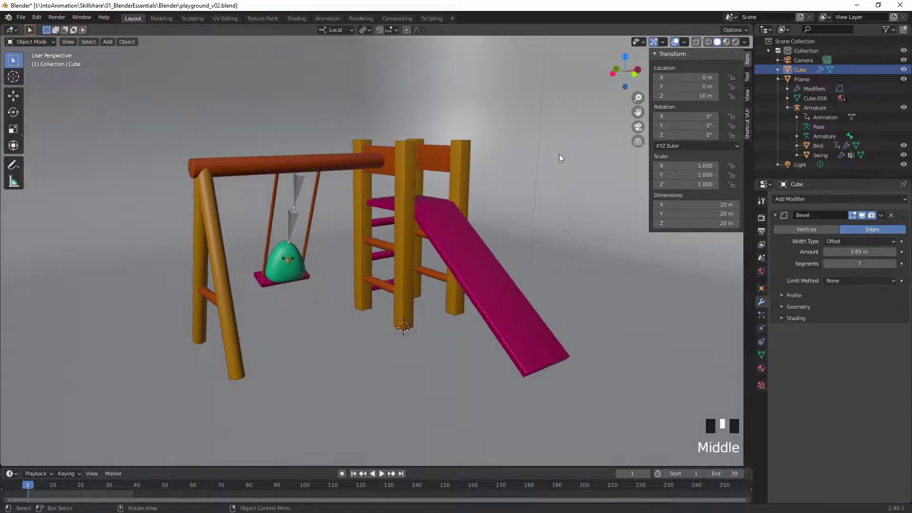
double_click(802, 72)
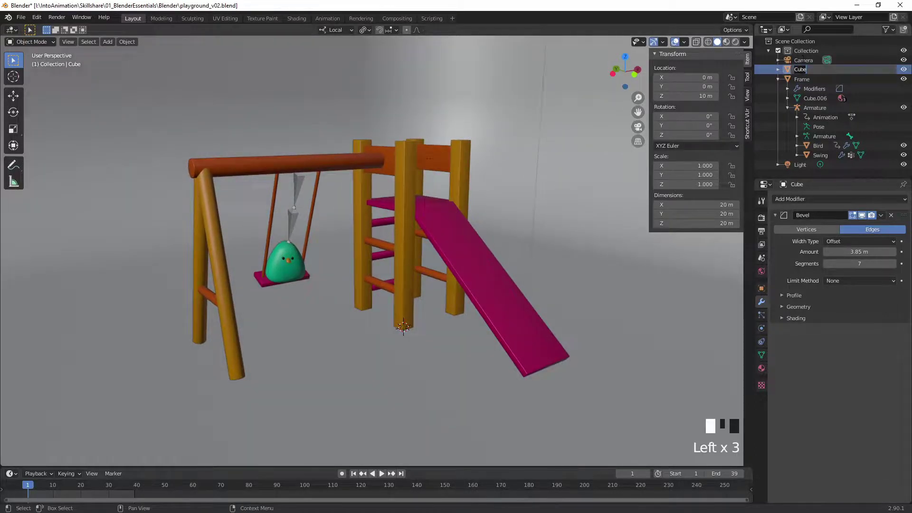
text(Environment)
key(Return)
middle_drag(571, 225, 574, 219)
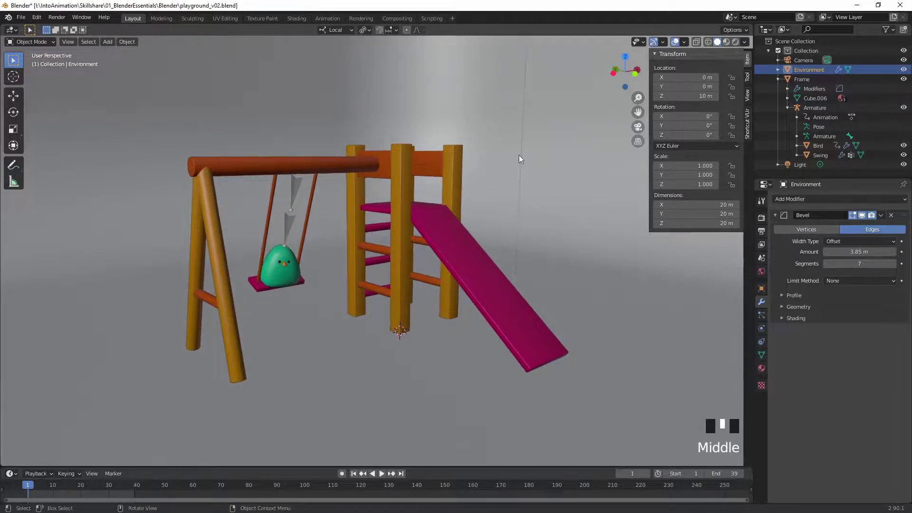
Orbit the rendered view to inspect the rounded orange room and its soft shadows
click(736, 43)
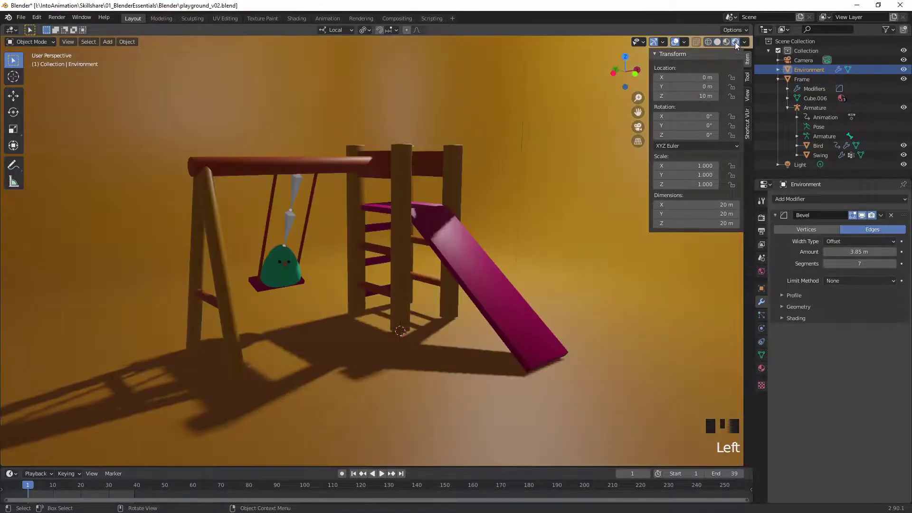
middle_drag(377, 291, 342, 377)
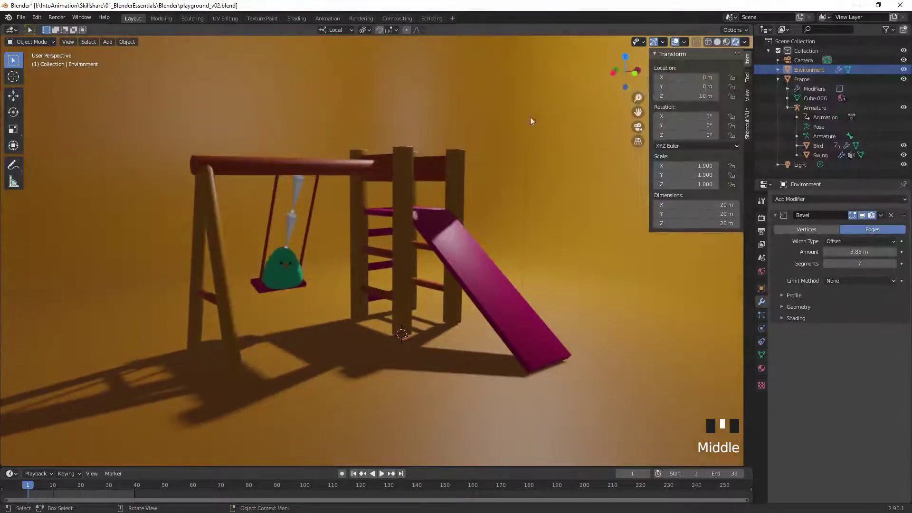
mouse_move(389, 283)
middle_down()
mouse_move(389, 301)
mouse_move(360, 300)
mouse_move(385, 278)
mouse_move(400, 294)
mouse_move(391, 294)
mouse_move(385, 265)
middle_up()
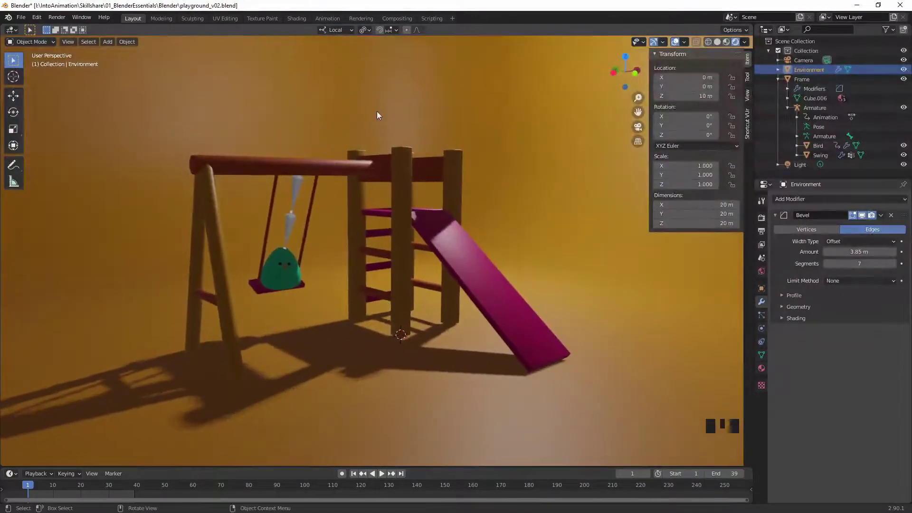
mouse_move(385, 136)
middle_down()
mouse_move(394, 130)
mouse_move(369, 140)
mouse_move(385, 134)
mouse_move(376, 135)
middle_up()
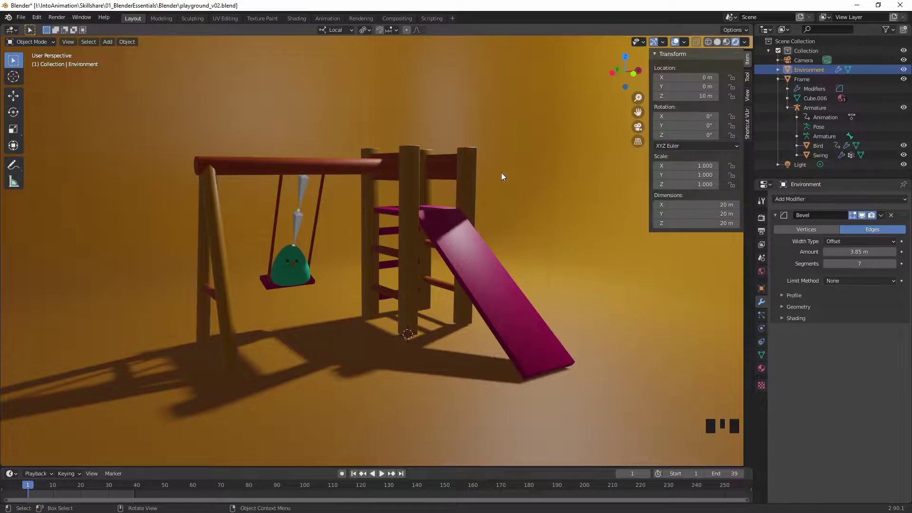
Split the 3D viewport vertically into two side-by-side views
right_click(755, 148)
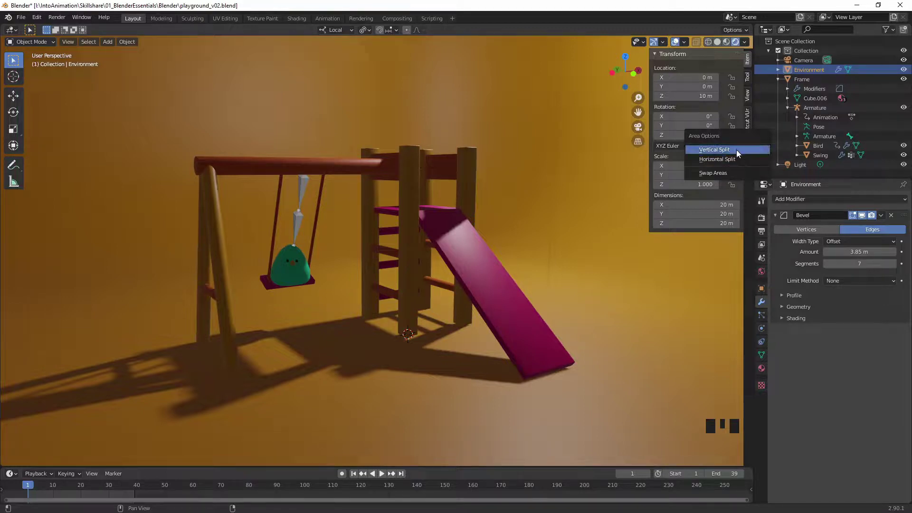
click(737, 150)
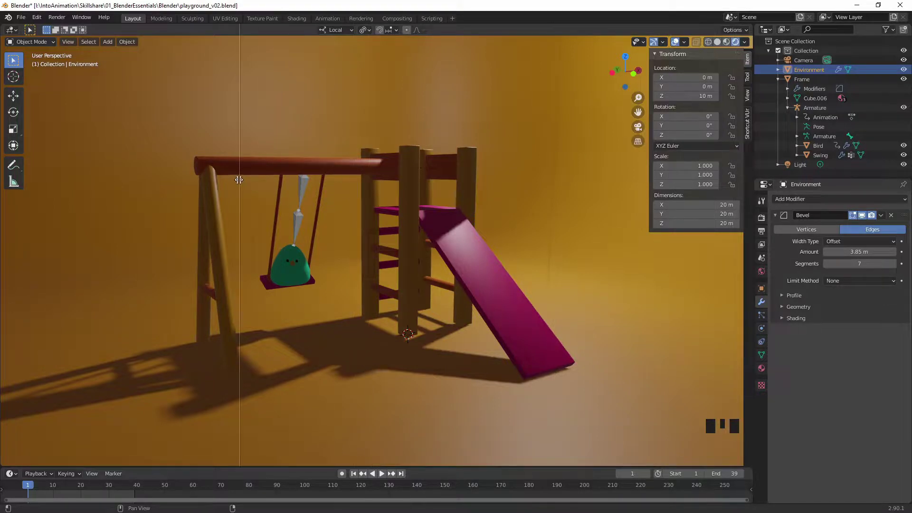
click(243, 180)
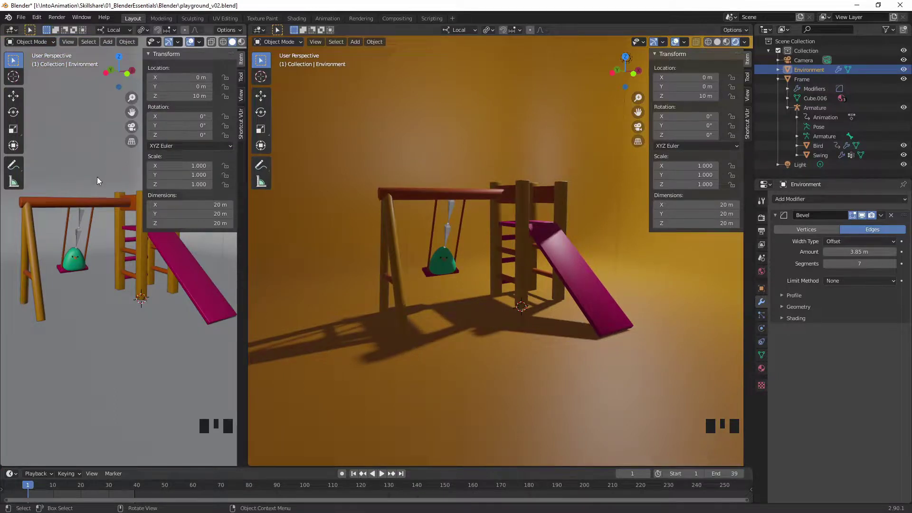
Make the left view look through the camera, with tool shelf and sidebar hidden
click(131, 127)
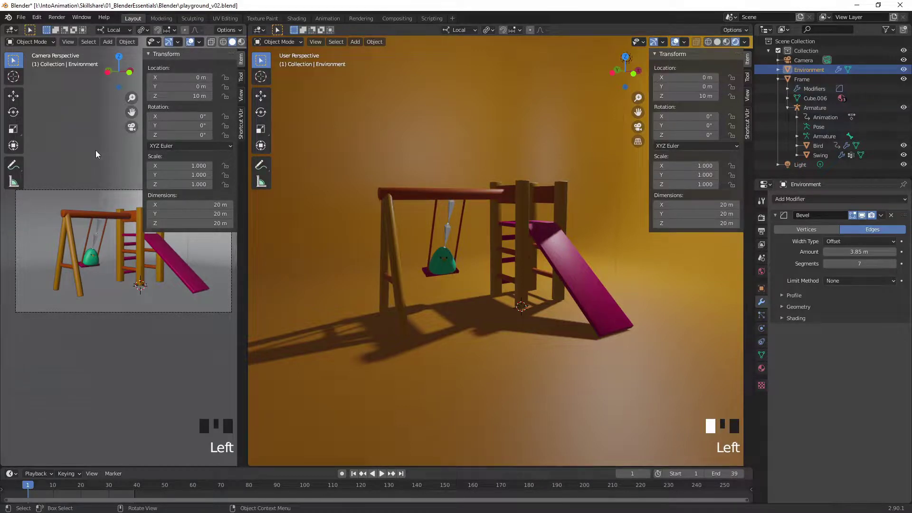
key(t)
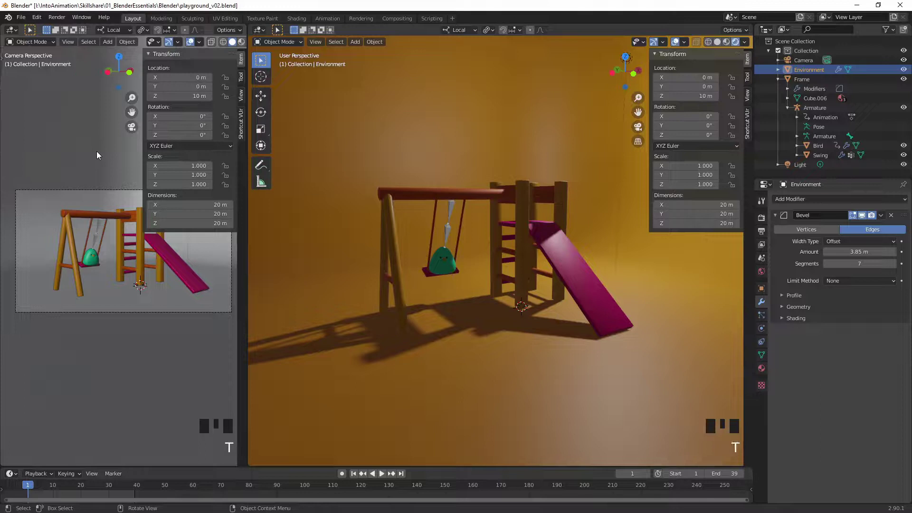
key(n)
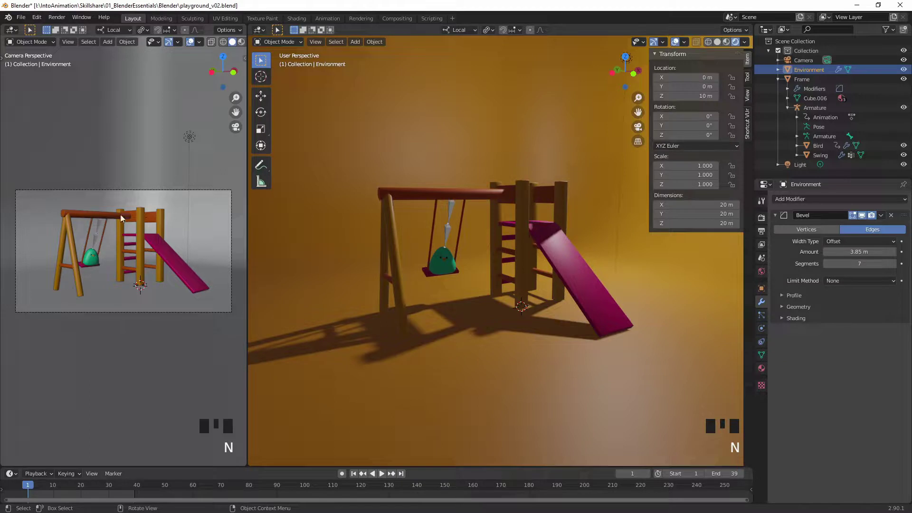
Turn off overlays and navigation gizmos in the left view and widen it
click(190, 42)
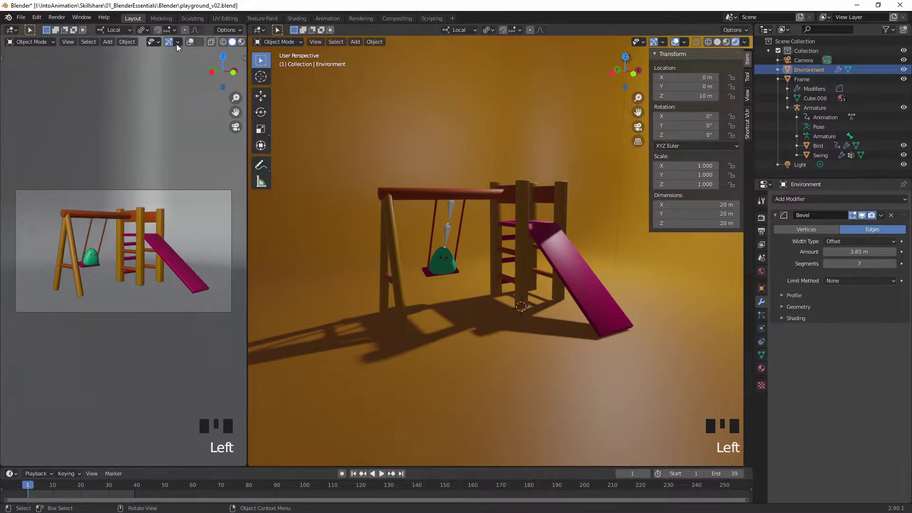
click(169, 43)
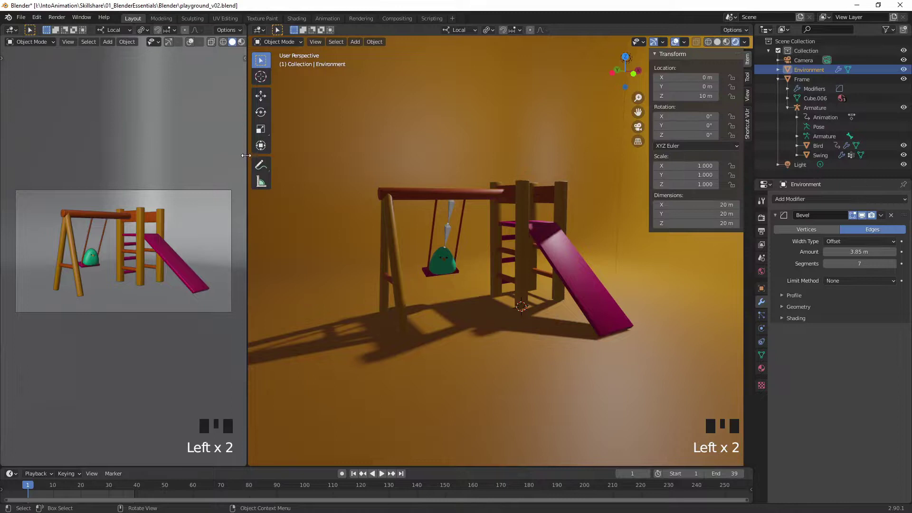
mouse_move(246, 156)
mouse_down()
mouse_move(269, 153)
mouse_move(242, 152)
mouse_move(263, 149)
mouse_up()
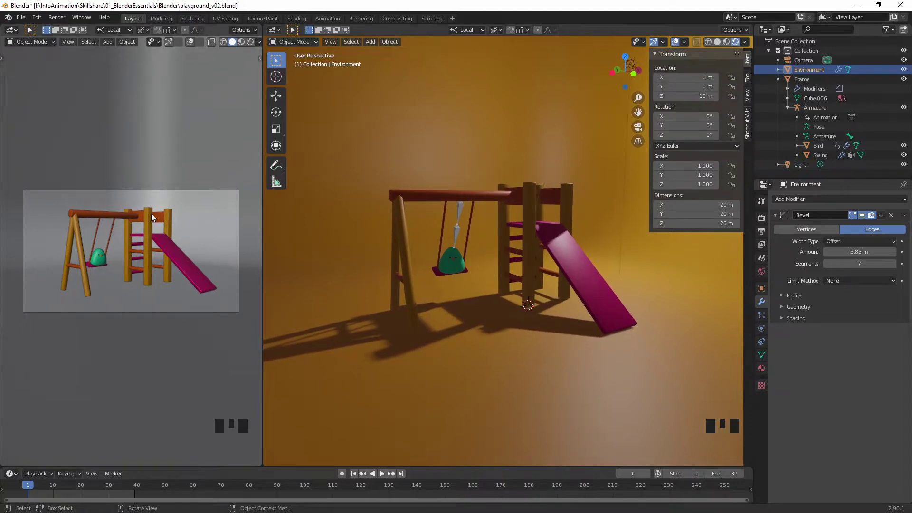
Switch the left camera view to Rendered shading and fit the camera frame to it
key(z)
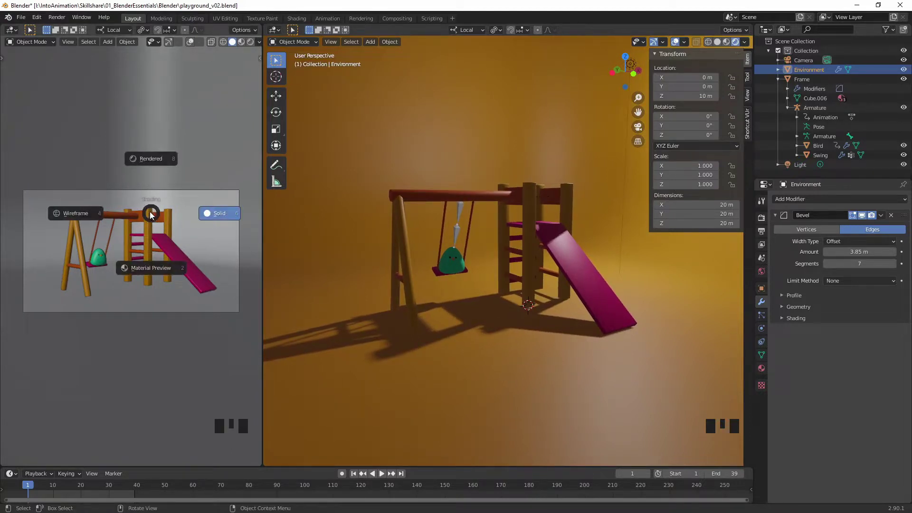
click(152, 159)
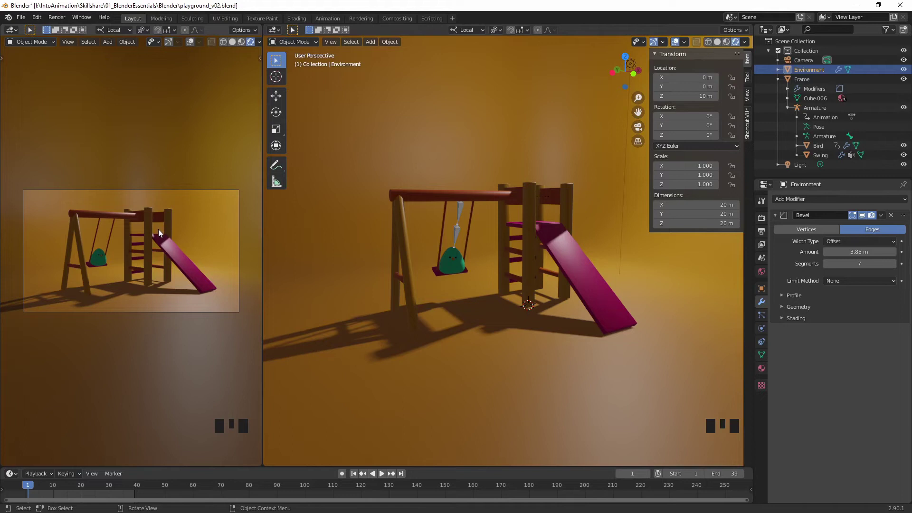
key(Home)
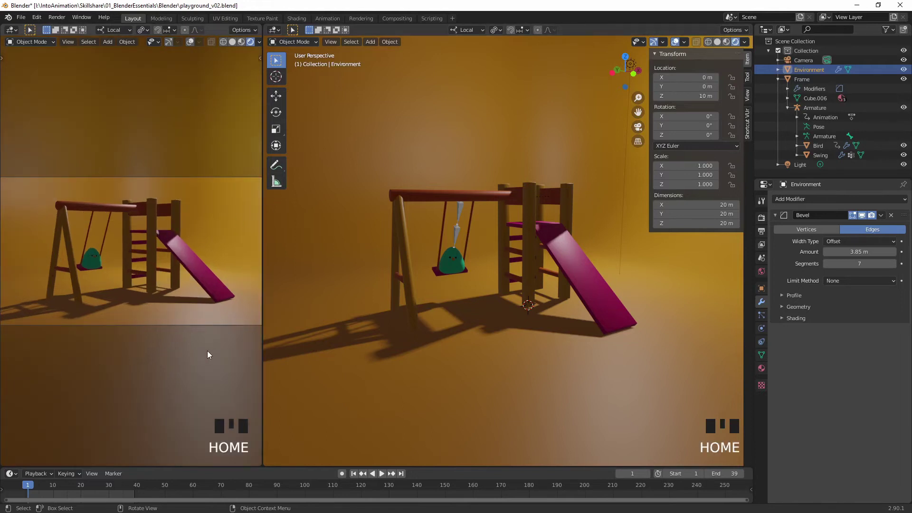